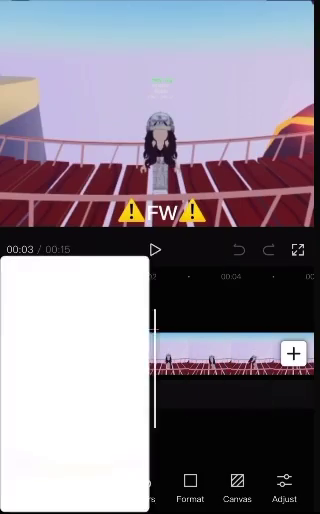
# Open the fresh screenshot and circle the Filters feature in red.
pyautogui.click(40, 445)
pyautogui.scroll(5, 155, 230)
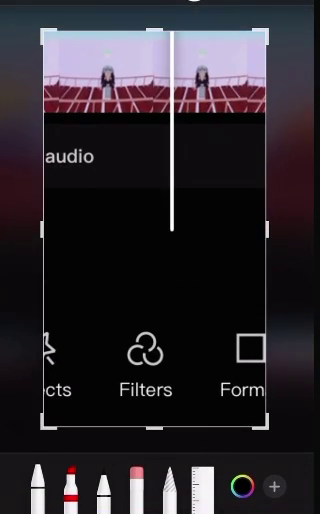
pyautogui.click(70, 485)
pyautogui.moveTo(105, 305)
pyautogui.mouseDown()
pyautogui.moveTo(165, 380)
pyautogui.moveTo(100, 300)
pyautogui.mouseUp()
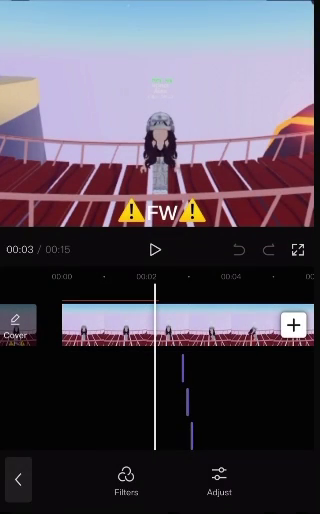
# Select a short flash filter clip, adjust its length, then deselect it.
pyautogui.moveTo(200, 325); pyautogui.dragTo(178, 325)
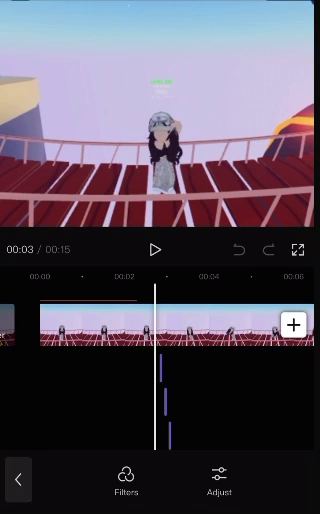
pyautogui.click(160, 367)
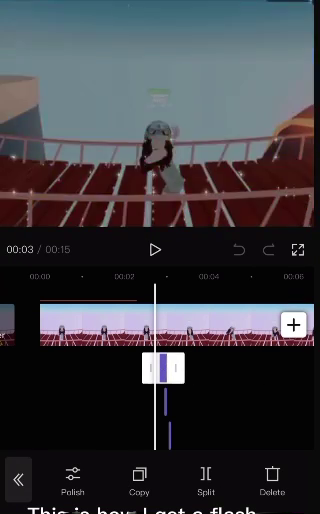
pyautogui.moveTo(200, 325); pyautogui.dragTo(194, 325)
pyautogui.click(230, 400)
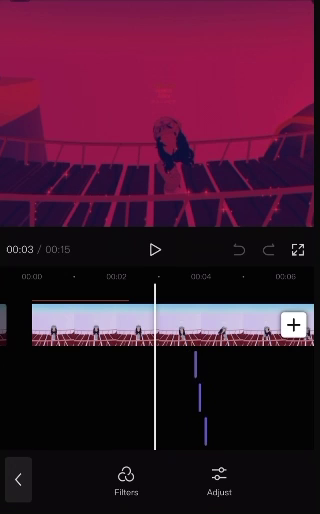
# Scrub the playhead to about 00:05 and bring up the filter list.
pyautogui.moveTo(230, 325); pyautogui.dragTo(62, 325)
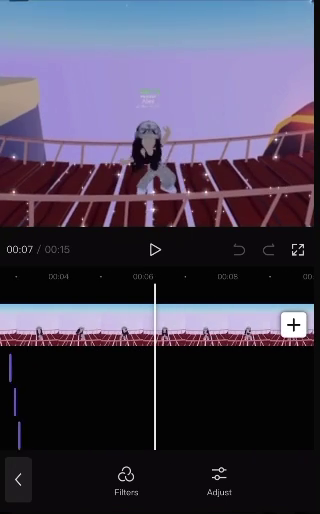
pyautogui.moveTo(100, 325); pyautogui.dragTo(184, 325)
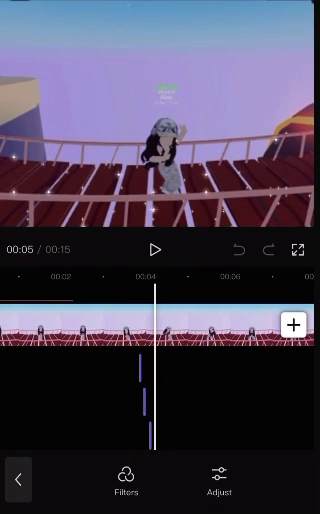
pyautogui.click(126, 480)
pyautogui.moveTo(260, 338); pyautogui.dragTo(82, 338)
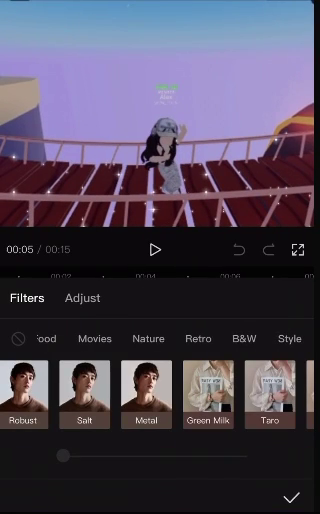
# Apply the Orange filter from the Style category and confirm it.
pyautogui.click(289, 338)
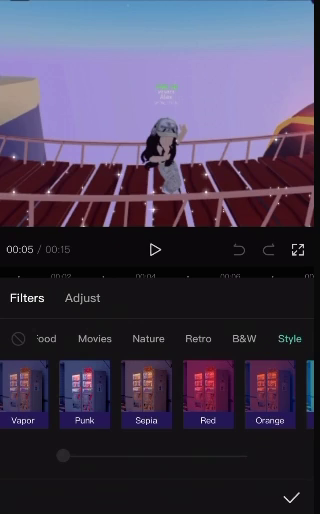
pyautogui.click(270, 393)
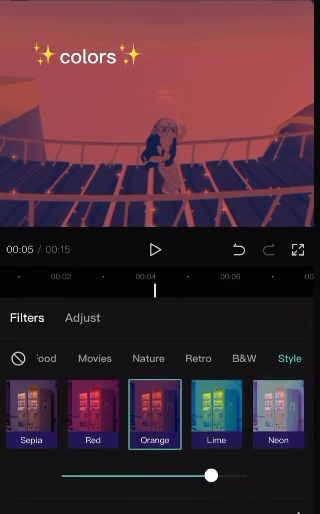
pyautogui.click(291, 497)
pyautogui.moveTo(100, 330); pyautogui.dragTo(250, 330)
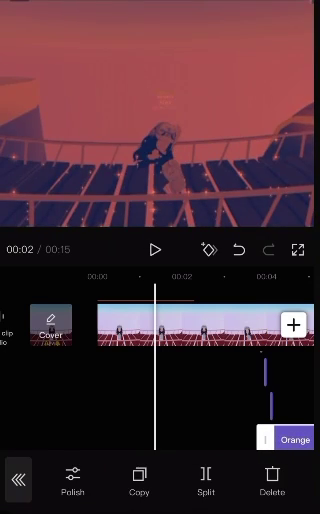
pyautogui.moveTo(250, 330); pyautogui.dragTo(100, 330)
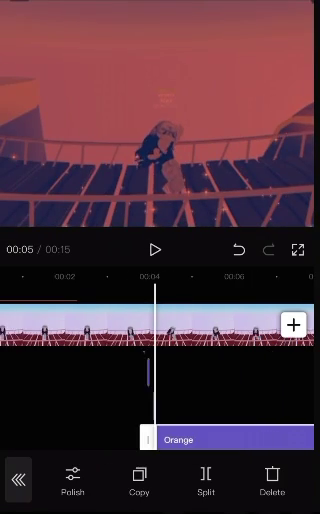
pyautogui.moveTo(250, 330)
pyautogui.mouseDown()
pyautogui.moveTo(100, 330)
pyautogui.moveTo(227, 330)
pyautogui.mouseUp()
pyautogui.moveTo(100, 330); pyautogui.dragTo(228, 330)
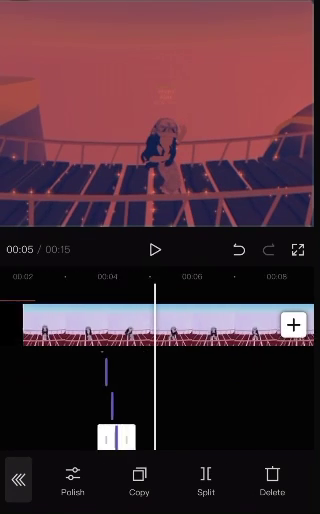
# Deselect the Orange filter, return the playhead to the start, and preview the edit.
pyautogui.click(18, 479)
pyautogui.moveTo(130, 330); pyautogui.dragTo(156, 330)
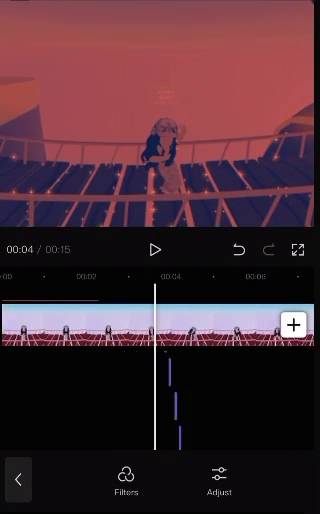
pyautogui.moveTo(100, 330); pyautogui.dragTo(263, 330)
pyautogui.click(155, 249)
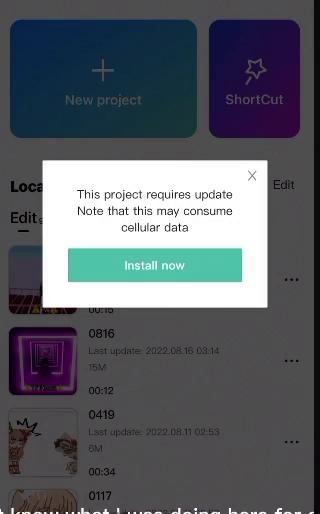
# Dismiss the update-required notice.
pyautogui.press('Escape')
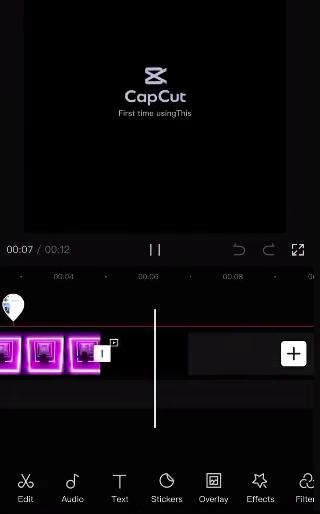
# Pause playback and move the playhead back to the TW Flash opening.
pyautogui.click(155, 249)
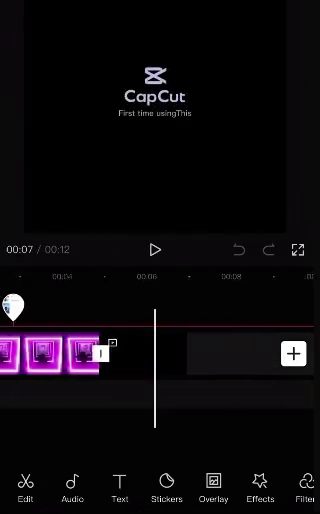
pyautogui.moveTo(100, 350); pyautogui.dragTo(300, 350)
pyautogui.moveTo(200, 355)
pyautogui.mouseDown()
pyautogui.moveTo(96, 355)
pyautogui.moveTo(189, 355)
pyautogui.mouseUp()
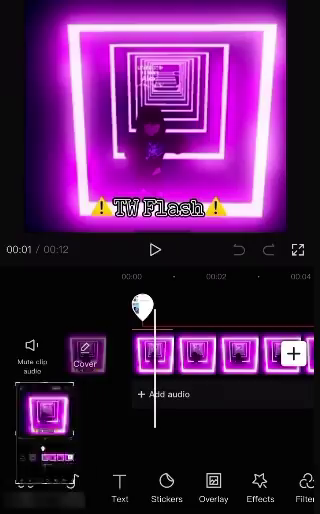
# Crop a screenshot, circle the Overlay feature in red, then discard it.
pyautogui.click(45, 430)
pyautogui.moveTo(155, 427)
pyautogui.mouseDown()
pyautogui.moveTo(155, 365)
pyautogui.moveTo(155, 427)
pyautogui.mouseUp()
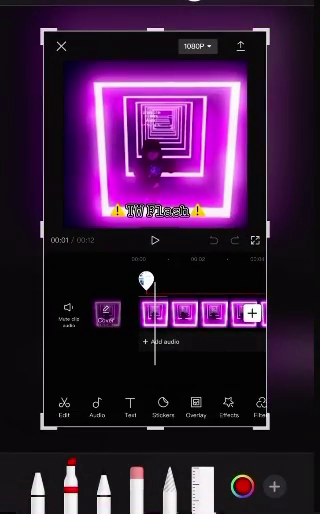
pyautogui.scroll(3, 155, 300)
pyautogui.scroll(3, 155, 300)
pyautogui.moveTo(135, 305)
pyautogui.mouseDown()
pyautogui.moveTo(218, 378)
pyautogui.moveTo(140, 312)
pyautogui.mouseUp()
pyautogui.click(30, 5)
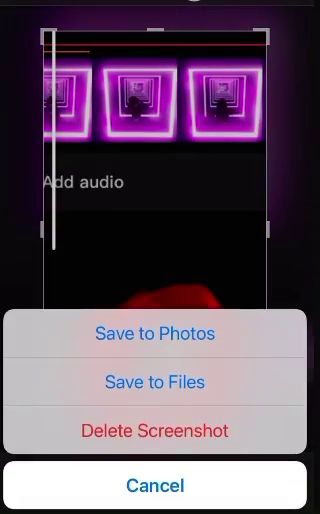
pyautogui.click(155, 430)
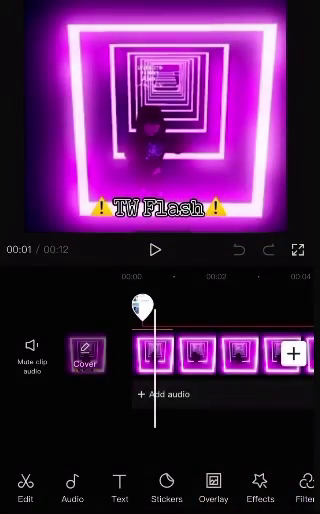
# Select the sound-page image overlay at 00:02 and stretch it to fill the frame.
pyautogui.click(213, 488)
pyautogui.click(230, 368)
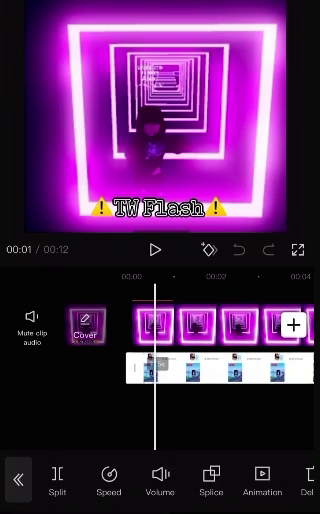
pyautogui.click(230, 420)
pyautogui.moveTo(220, 400); pyautogui.dragTo(195, 400)
pyautogui.moveTo(200, 340); pyautogui.dragTo(240, 340)
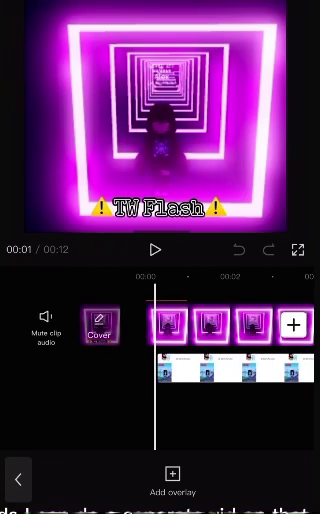
pyautogui.moveTo(220, 330)
pyautogui.mouseDown()
pyautogui.moveTo(140, 330)
pyautogui.moveTo(195, 330)
pyautogui.mouseUp()
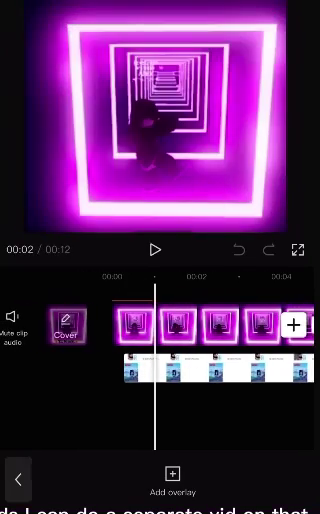
pyautogui.click(230, 370)
pyautogui.moveTo(155, 250)
pyautogui.mouseDown()
pyautogui.moveTo(155, 112)
pyautogui.moveTo(178, 122)
pyautogui.moveTo(155, 105)
pyautogui.moveTo(130, 95)
pyautogui.moveTo(158, 113)
pyautogui.moveTo(160, 106)
pyautogui.moveTo(158, 300)
pyautogui.mouseUp()
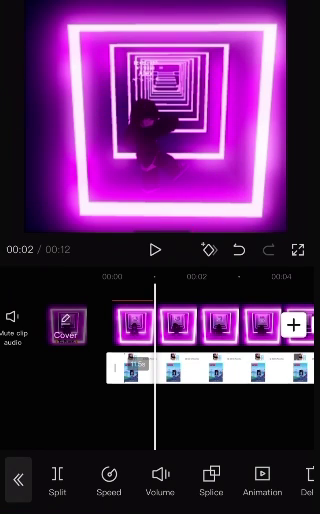
pyautogui.click(17, 479)
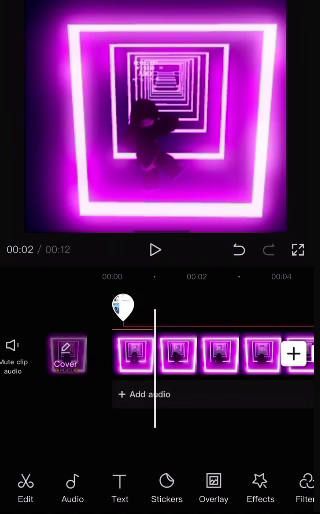
# Scroll the toolbar, then open and close the overlay options.
pyautogui.moveTo(220, 485); pyautogui.dragTo(130, 485)
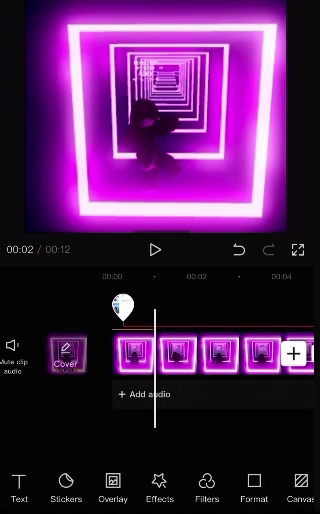
pyautogui.click(113, 487)
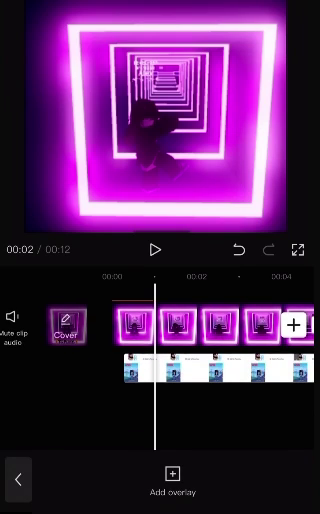
pyautogui.click(17, 479)
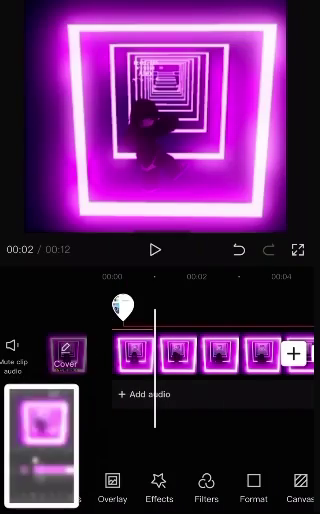
# Screenshot the editor, circle the effects feature in red, and delete it.
pyautogui.click(41, 444)
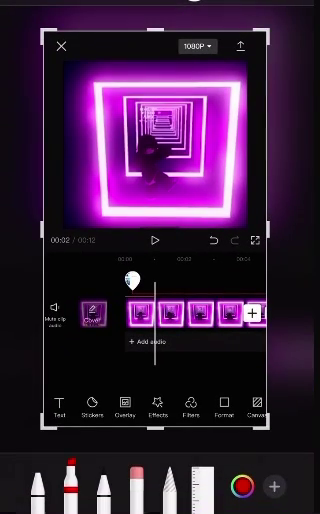
pyautogui.moveTo(157, 382); pyautogui.dragTo(186, 393)
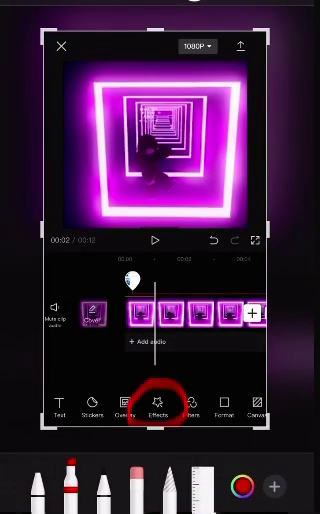
pyautogui.click(20, 8)
pyautogui.click(155, 430)
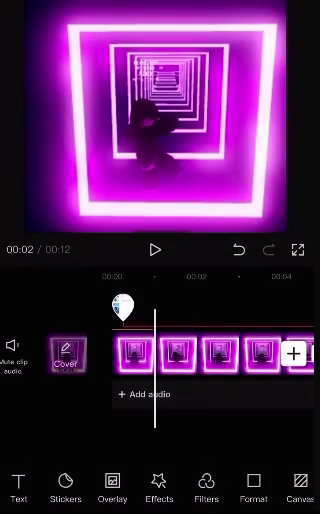
# Show the applied effects, then select and deselect the Camera Shake effect.
pyautogui.click(159, 487)
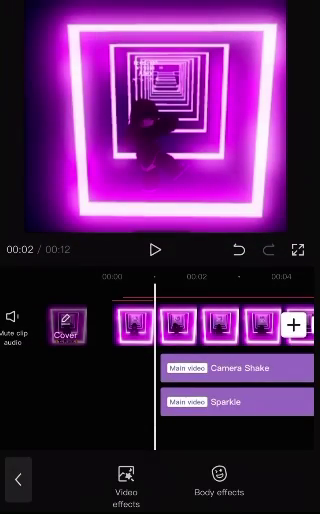
pyautogui.click(237, 368)
pyautogui.moveTo(200, 322)
pyautogui.mouseDown()
pyautogui.moveTo(154, 322)
pyautogui.moveTo(157, 322)
pyautogui.mouseUp()
pyautogui.click(220, 435)
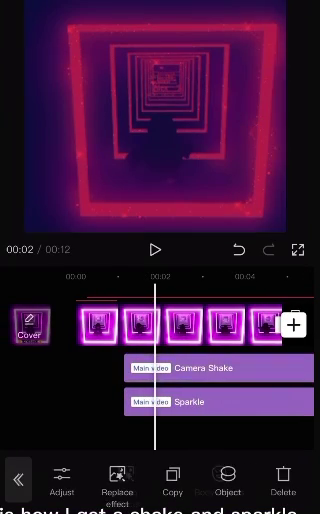
# Select the Sparkle effect, shift its timing on the timeline, and leave effect editing.
pyautogui.click(220, 402)
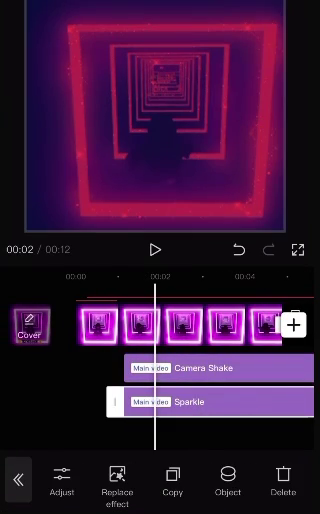
pyautogui.click(220, 435)
pyautogui.moveTo(160, 322)
pyautogui.mouseDown()
pyautogui.moveTo(189, 322)
pyautogui.moveTo(128, 322)
pyautogui.mouseUp()
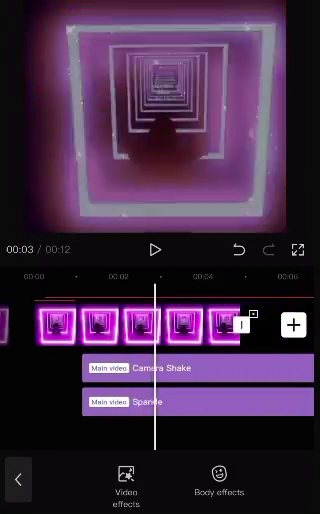
pyautogui.moveTo(200, 322)
pyautogui.mouseDown()
pyautogui.moveTo(133, 322)
pyautogui.moveTo(278, 322)
pyautogui.mouseUp()
pyautogui.click(17, 480)
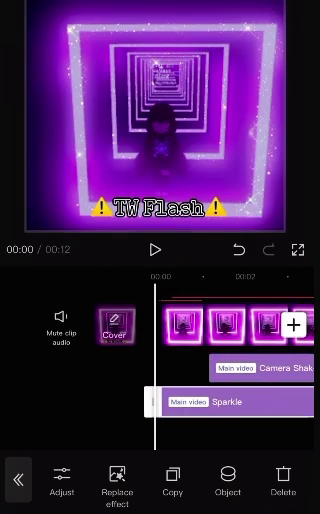
pyautogui.hscroll(1, 230, 380)
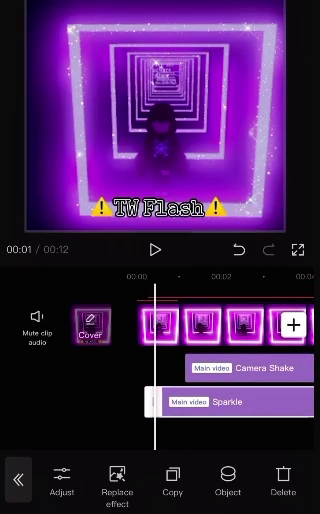
pyautogui.hscroll(1, 200, 325)
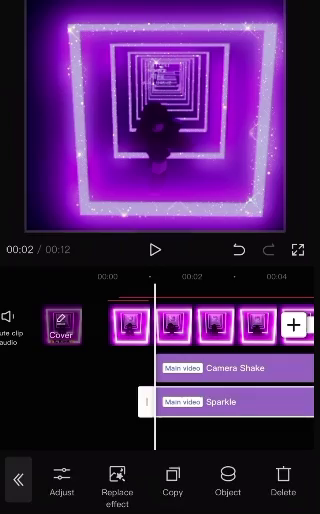
# Briefly open the video effects catalogue, then screenshot the editor and adjust the stroke width.
pyautogui.click(126, 480)
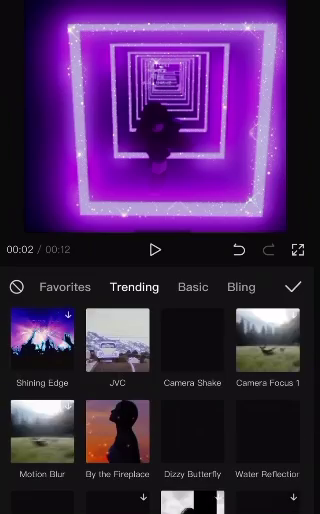
pyautogui.click(295, 287)
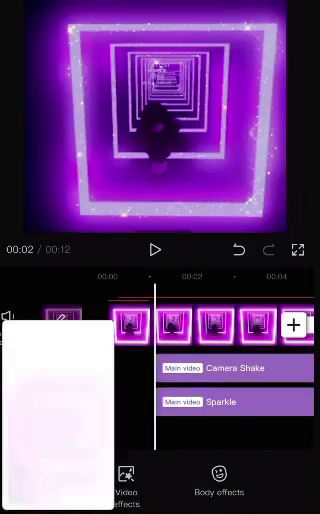
pyautogui.click(60, 420)
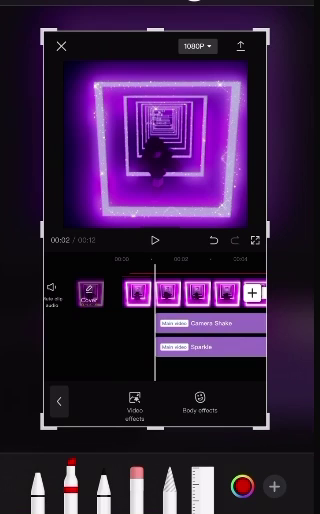
pyautogui.click(70, 485)
pyautogui.click(70, 485)
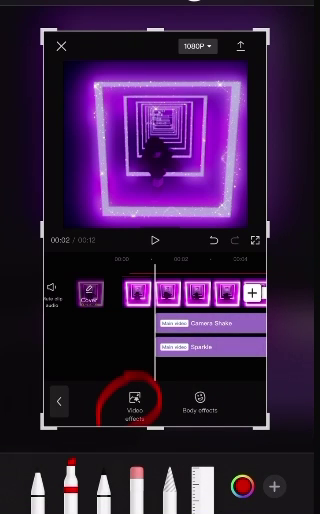
# Delete the screenshot and browse the Trending effects catalogue without adding any.
pyautogui.click(30, 12)
pyautogui.click(160, 334)
pyautogui.click(126, 482)
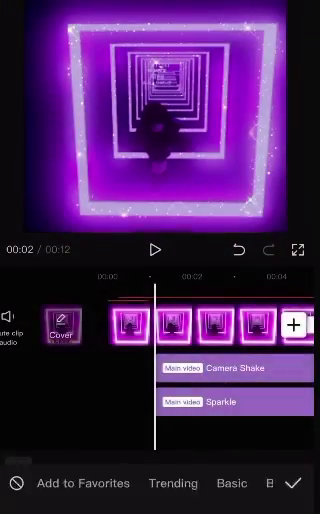
pyautogui.scroll(-5, 160, 420)
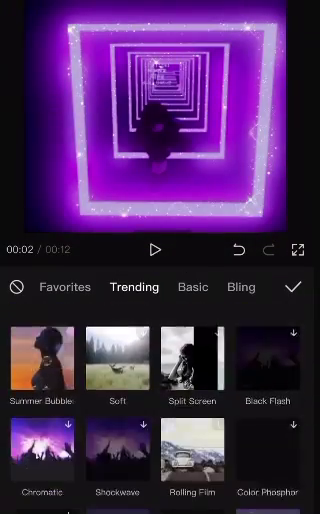
pyautogui.scroll(-5, 160, 420)
pyautogui.scroll(-5, 160, 420)
pyautogui.scroll(5, 160, 420)
pyautogui.scroll(-5, 160, 420)
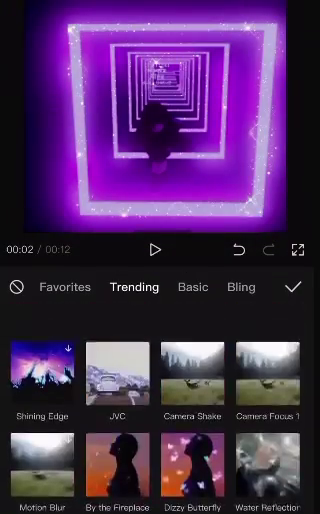
pyautogui.click(293, 287)
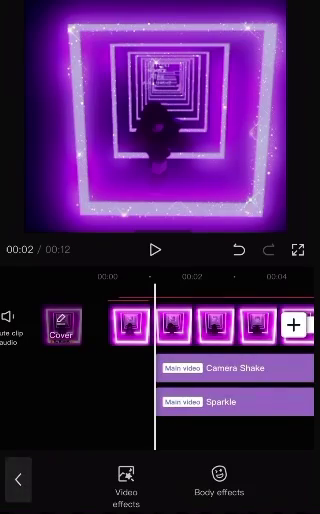
pyautogui.moveTo(200, 330); pyautogui.dragTo(260, 330)
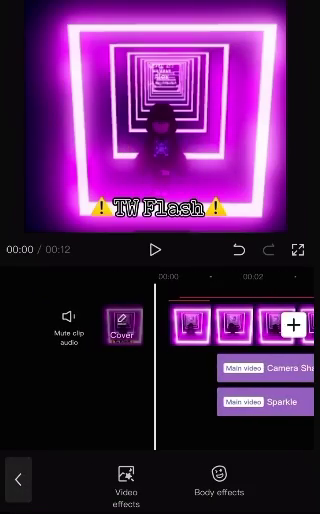
# Play the neon edit from the beginning.
pyautogui.click(155, 249)
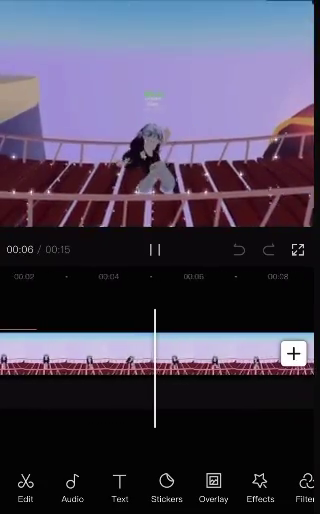
pyautogui.hscroll(-5, 160, 355)
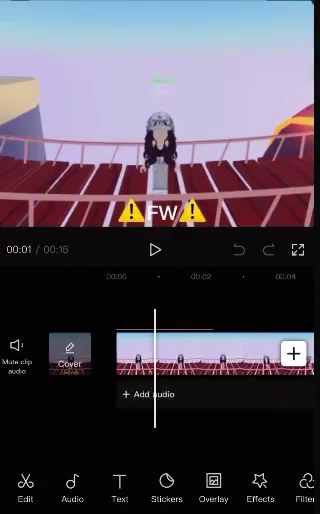
pyautogui.hscroll(1, 160, 355)
pyautogui.hscroll(1, 160, 355)
pyautogui.hscroll(1, 160, 355)
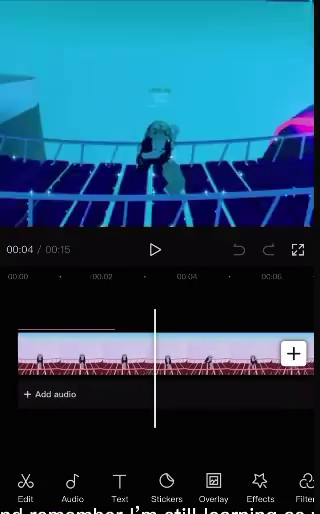
pyautogui.hscroll(1, 160, 355)
pyautogui.hscroll(1, 160, 355)
pyautogui.hscroll(-1, 160, 355)
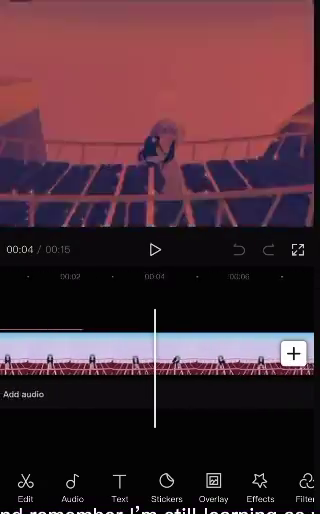